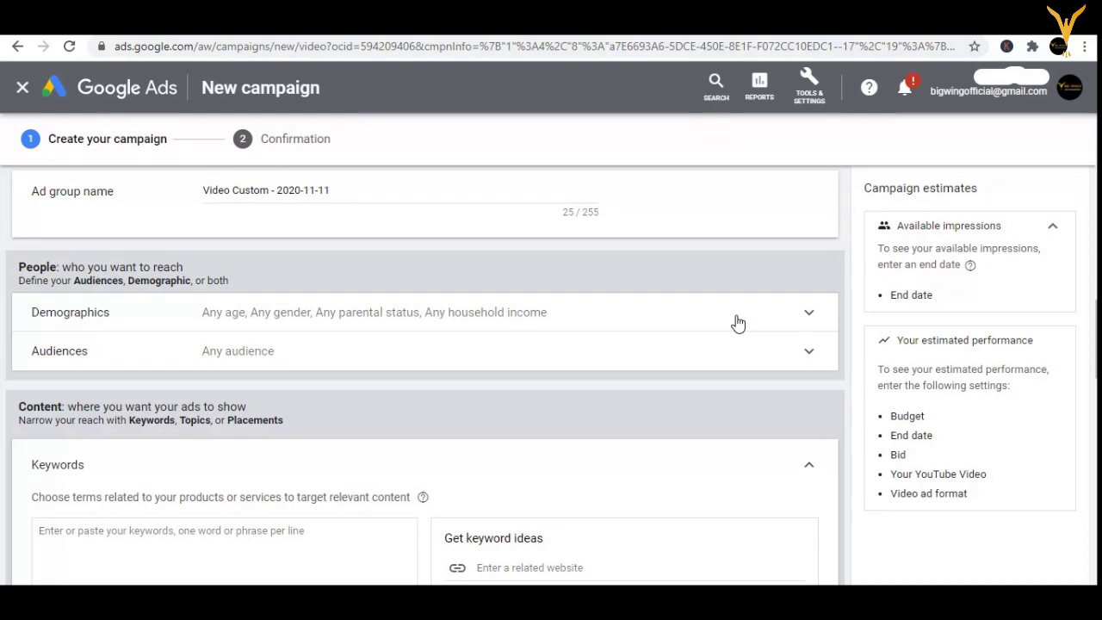
Expand the ad group's demographic targeting and review the gender, age, parental status and household income options.
click(738, 322)
click(737, 323)
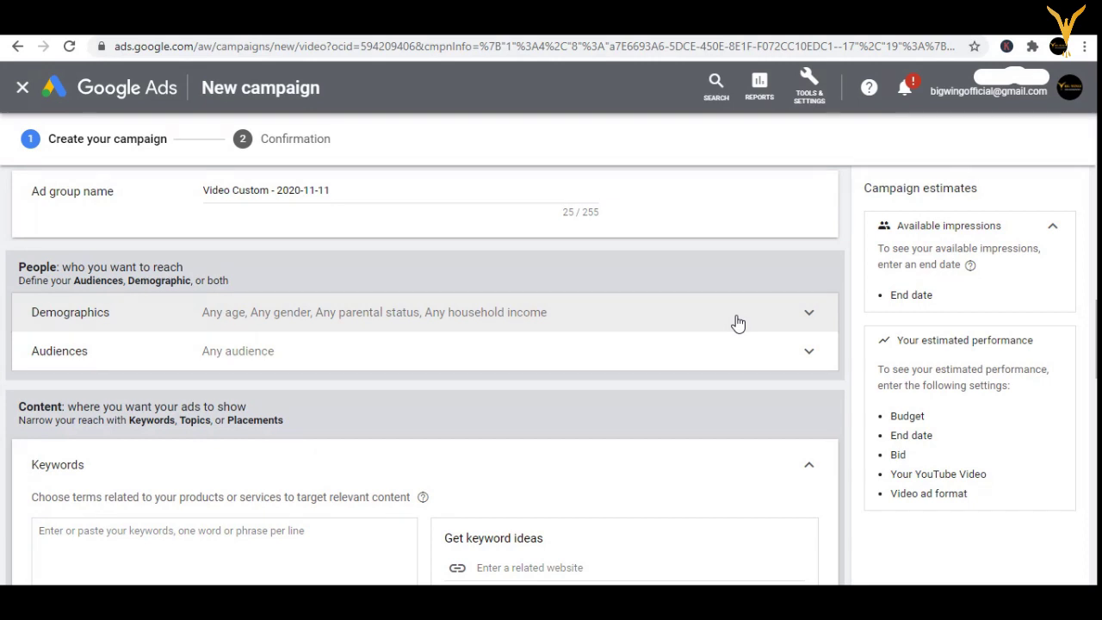
click(737, 322)
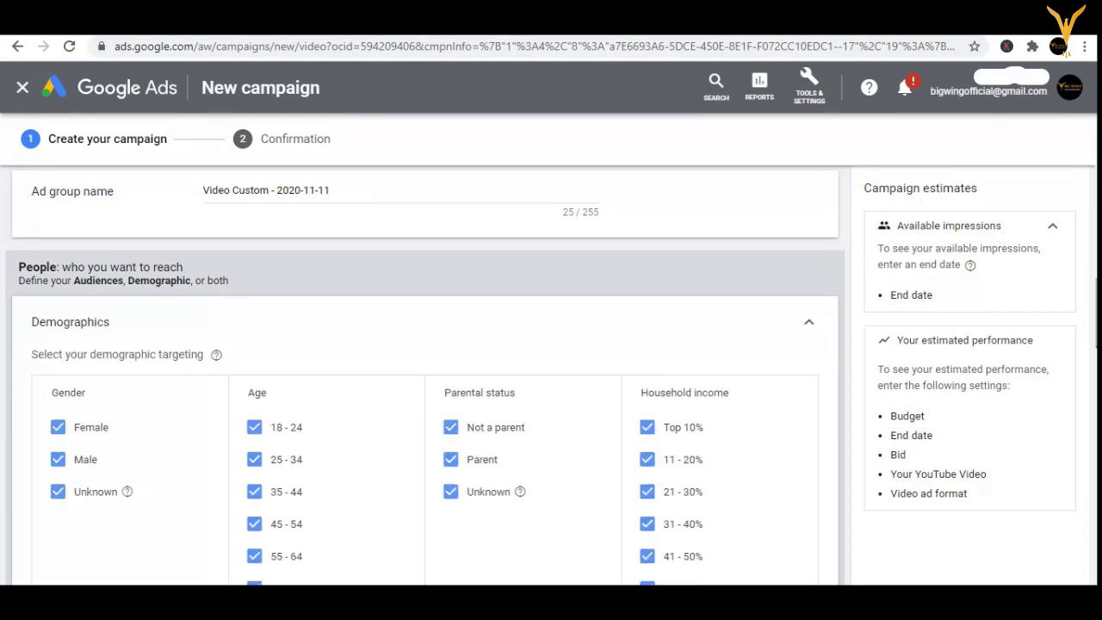
scroll(995, 437, down, 5)
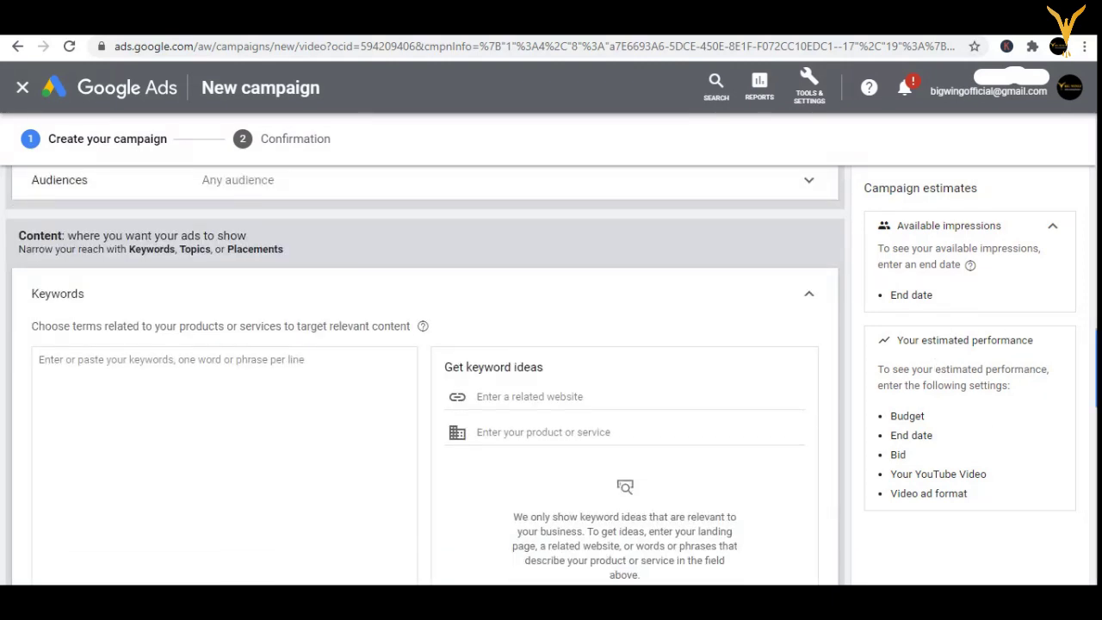
scroll(796, 336, up, 2)
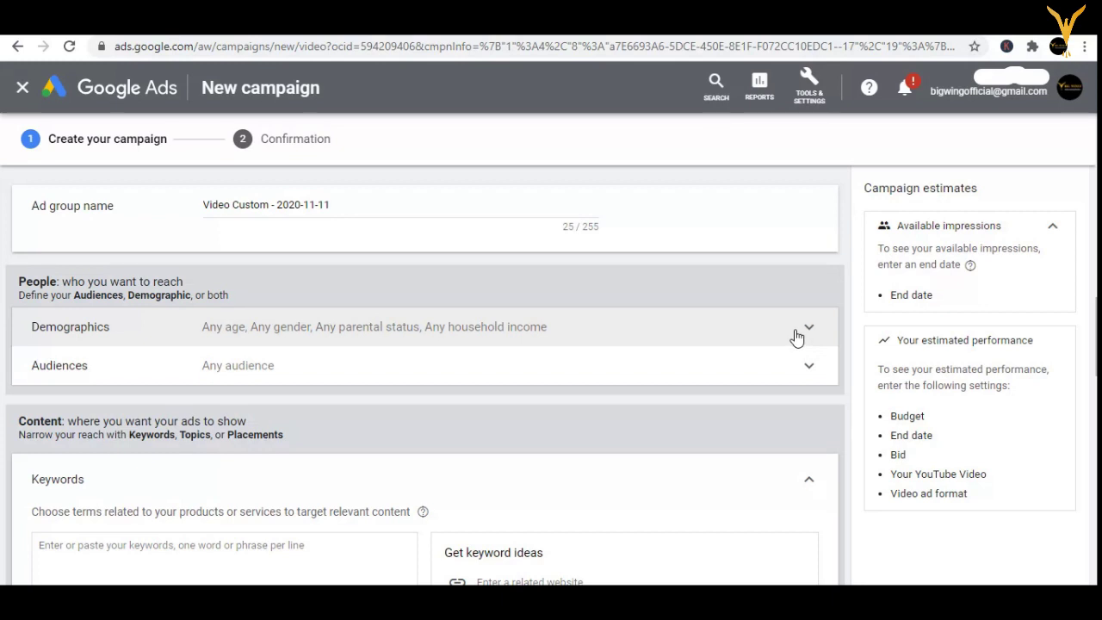
click(796, 337)
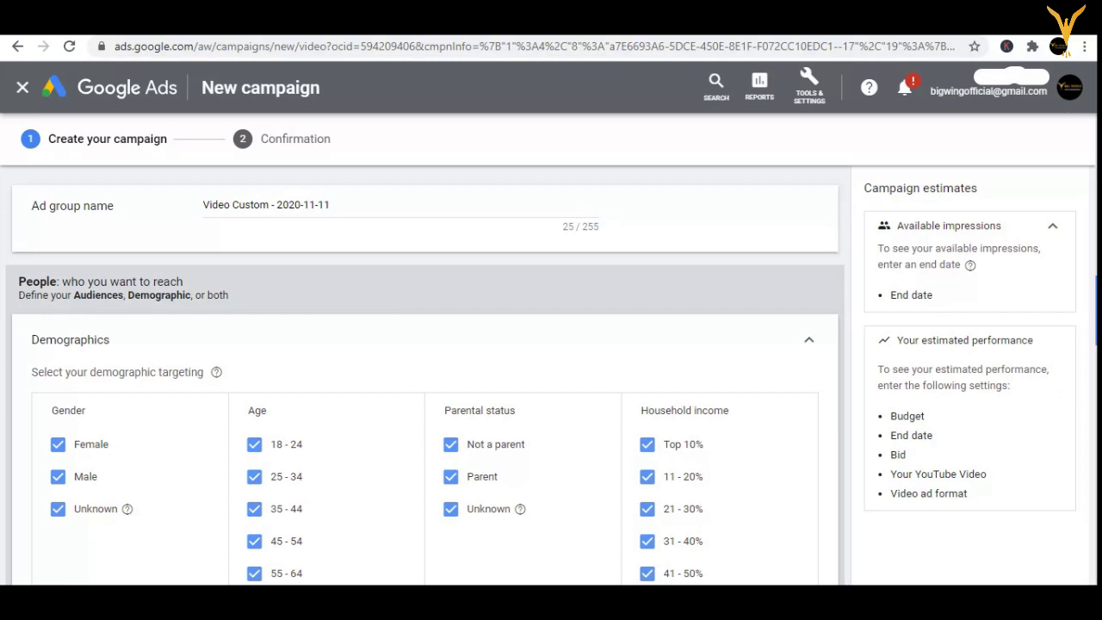
scroll(721, 391, down, 5)
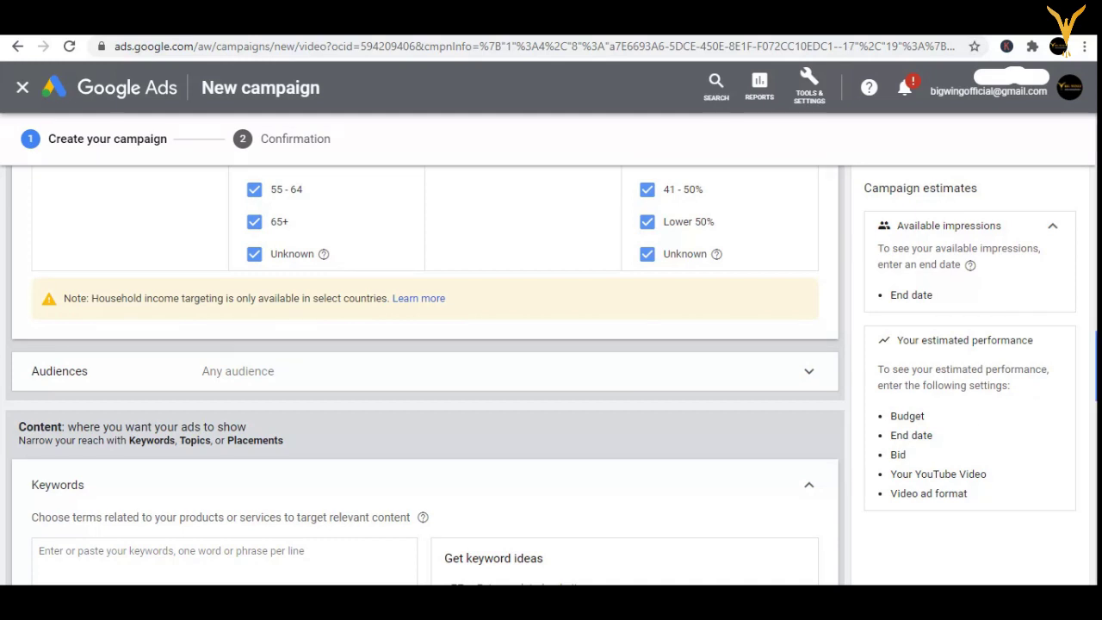
scroll(425, 369, down, 1)
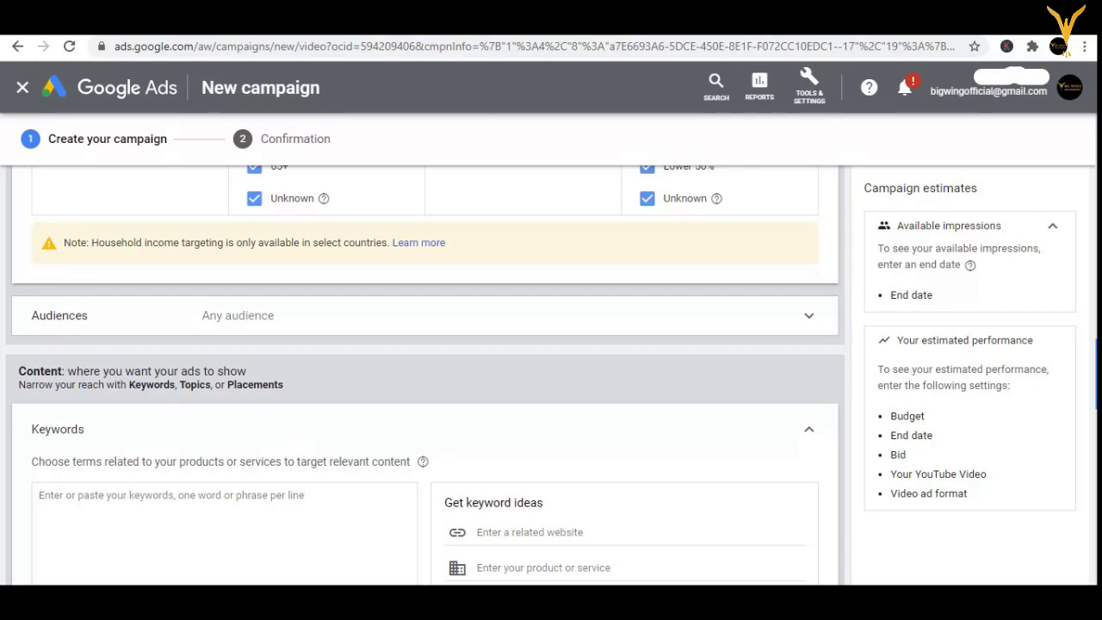
scroll(425, 375, down, 2)
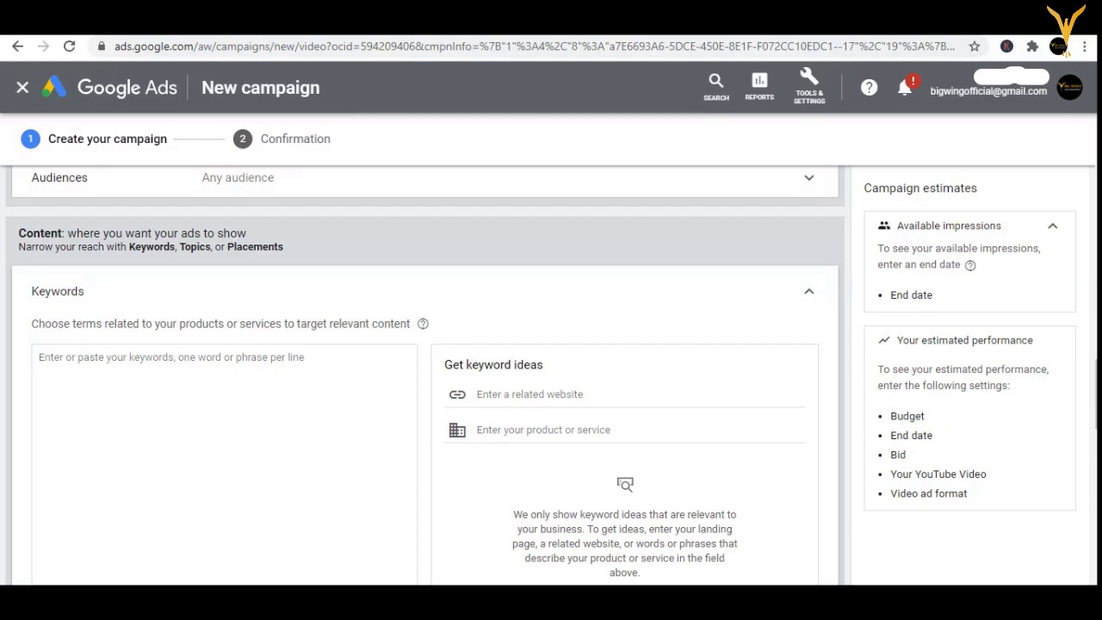
Search the targeting topics for "digital marketing" and select Business & Industrial, Advertising & Marketing, Marketing and Public Relations.
scroll(425, 371, down, 5)
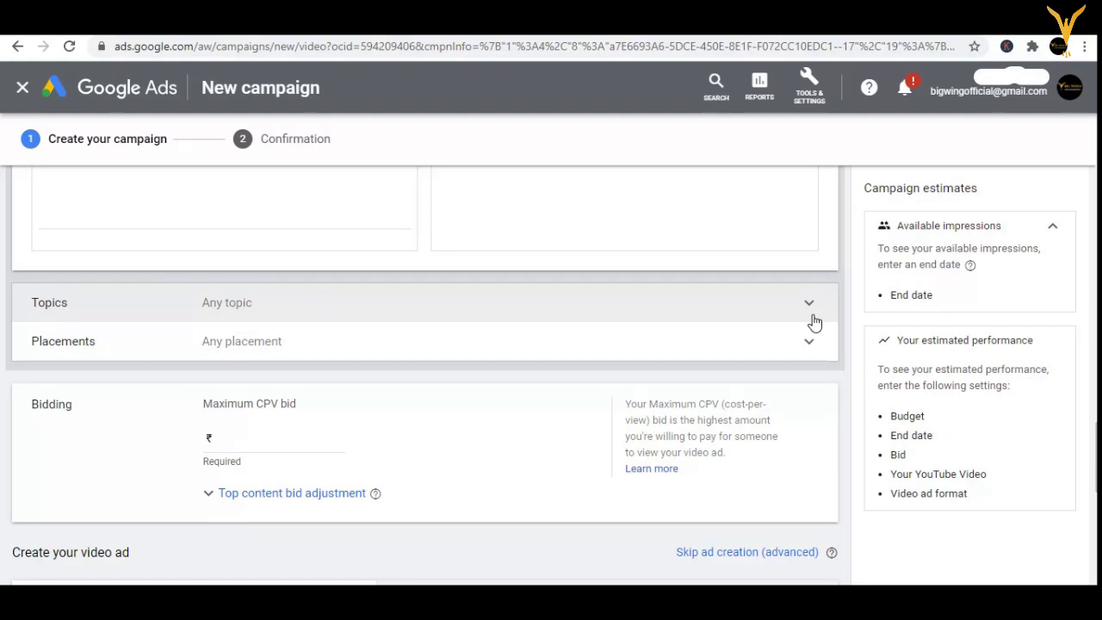
click(811, 315)
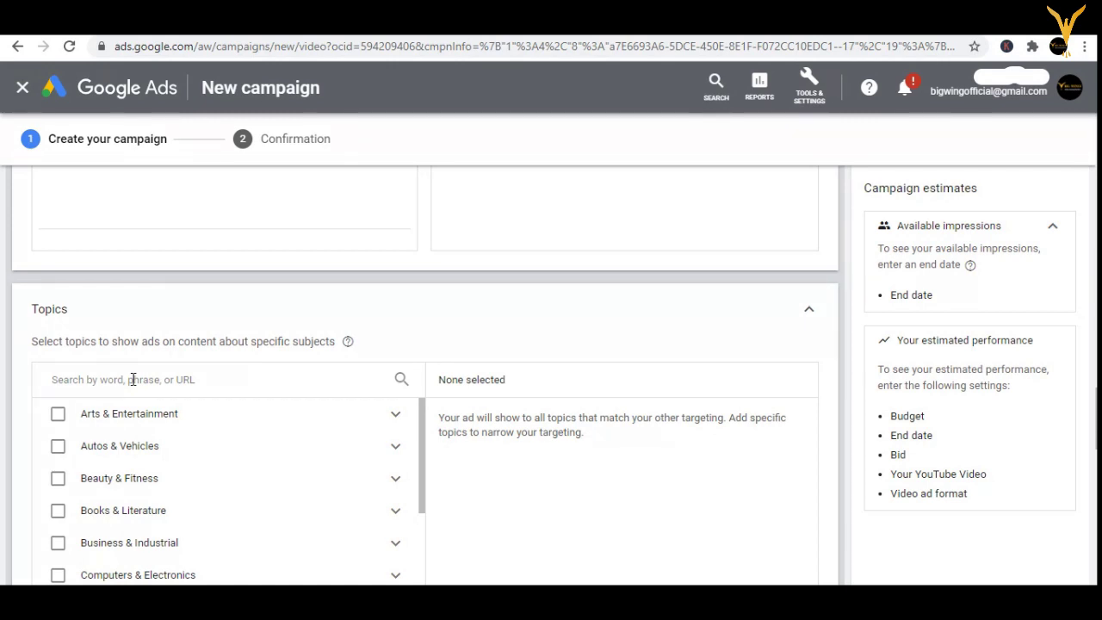
click(133, 379)
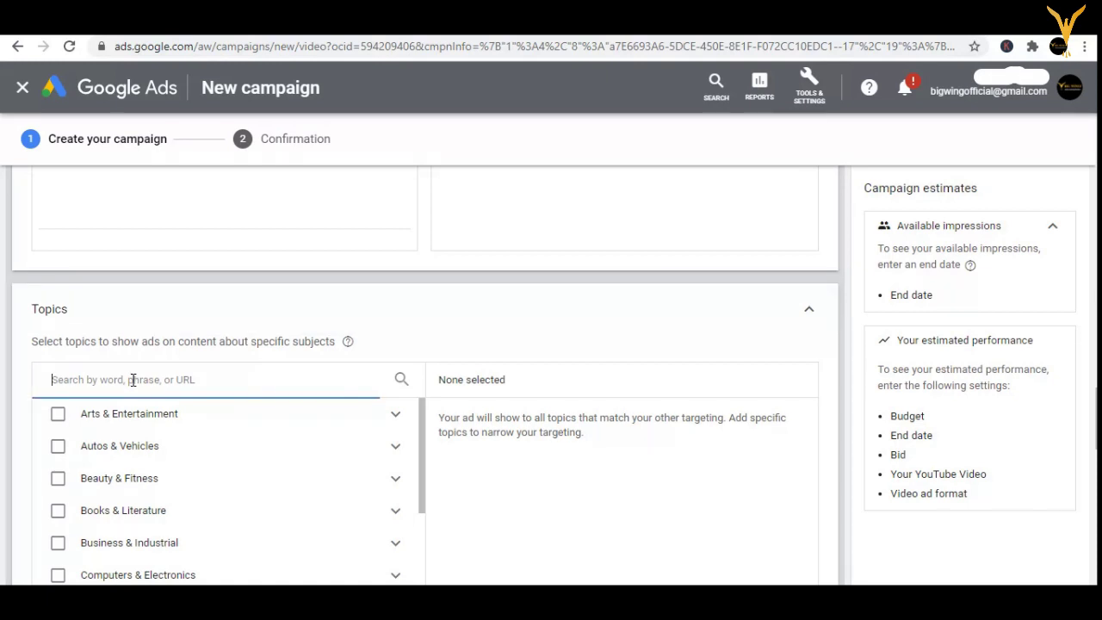
text(di)
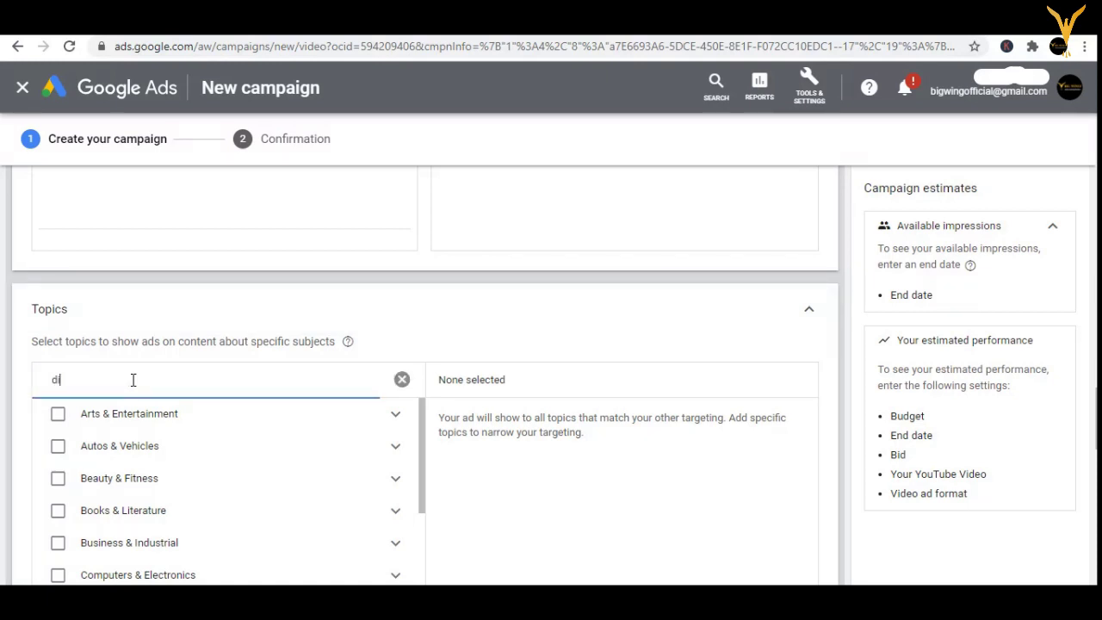
text(g)
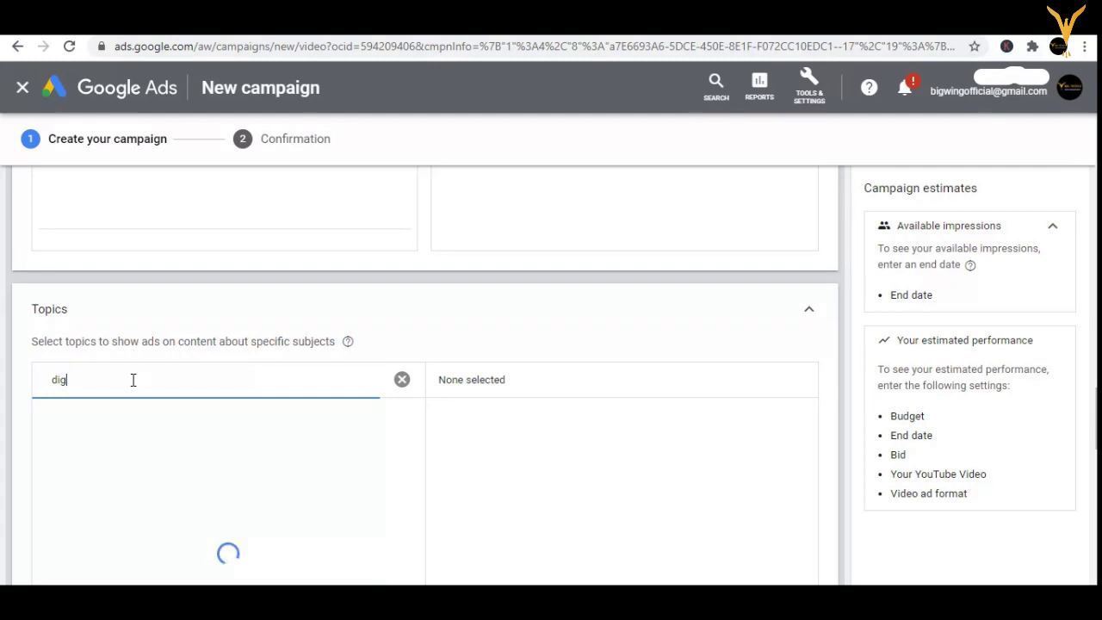
text(ital marketing)
mouse_move(178, 602)
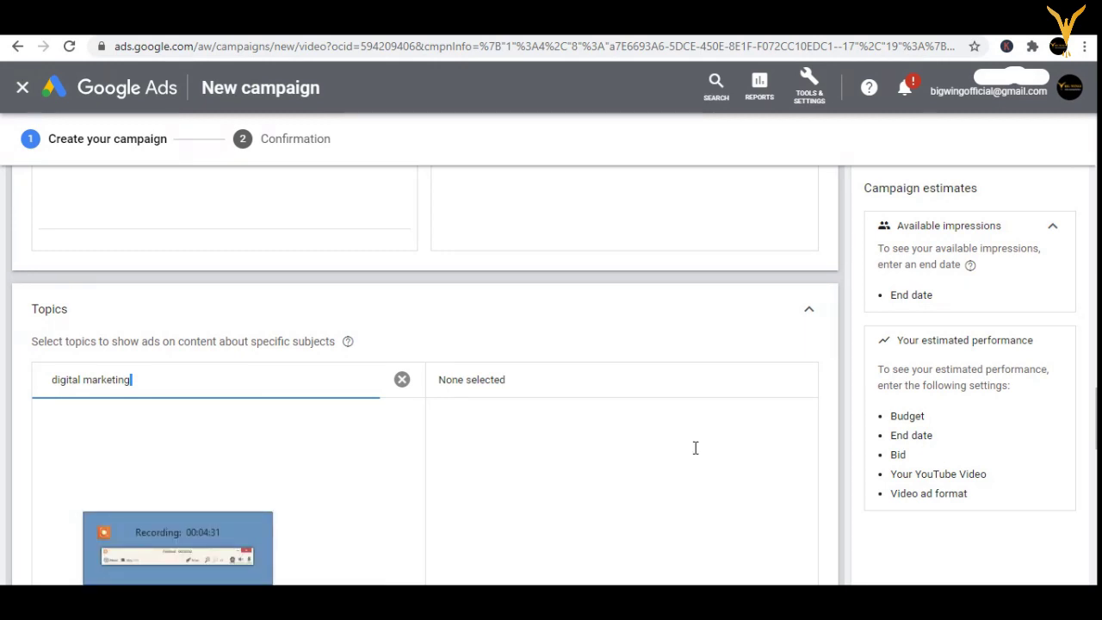
scroll(223, 559, down, 2)
scroll(425, 377, down, 1)
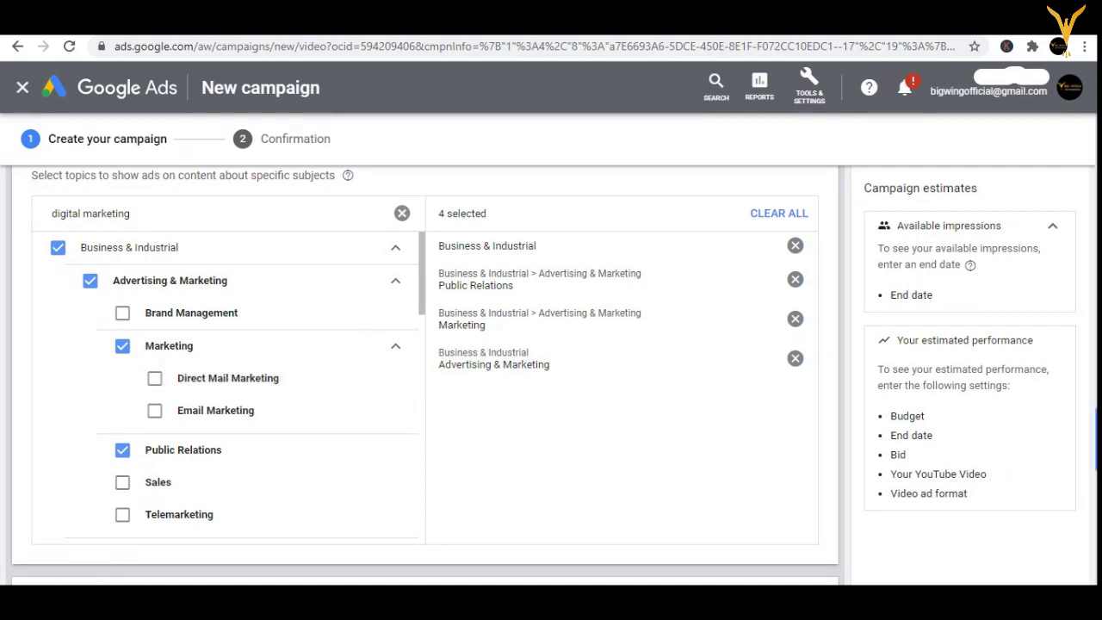
Expand the placement targeting and review the available placement types, such as YouTube channels, videos, websites and apps.
scroll(425, 353, down, 1)
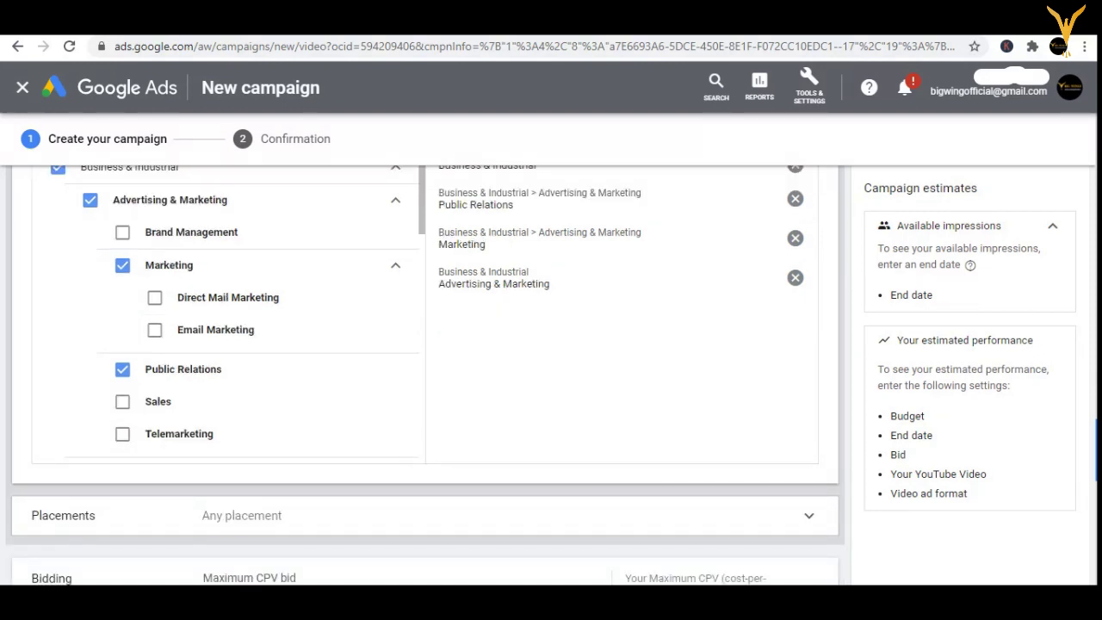
scroll(425, 353, down, 1)
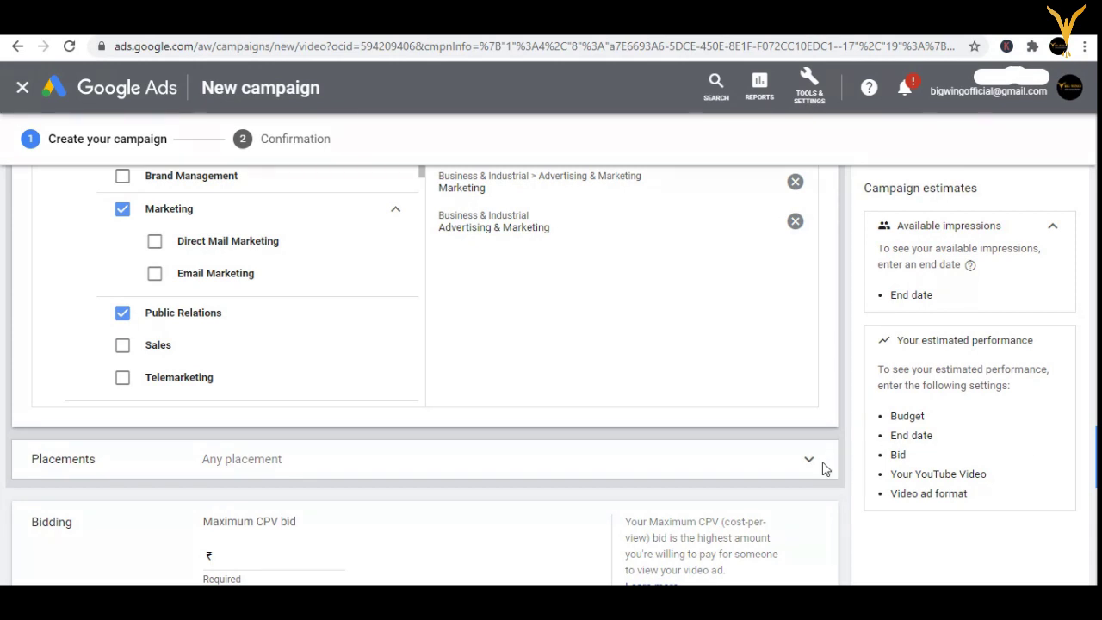
scroll(801, 482, down, 2)
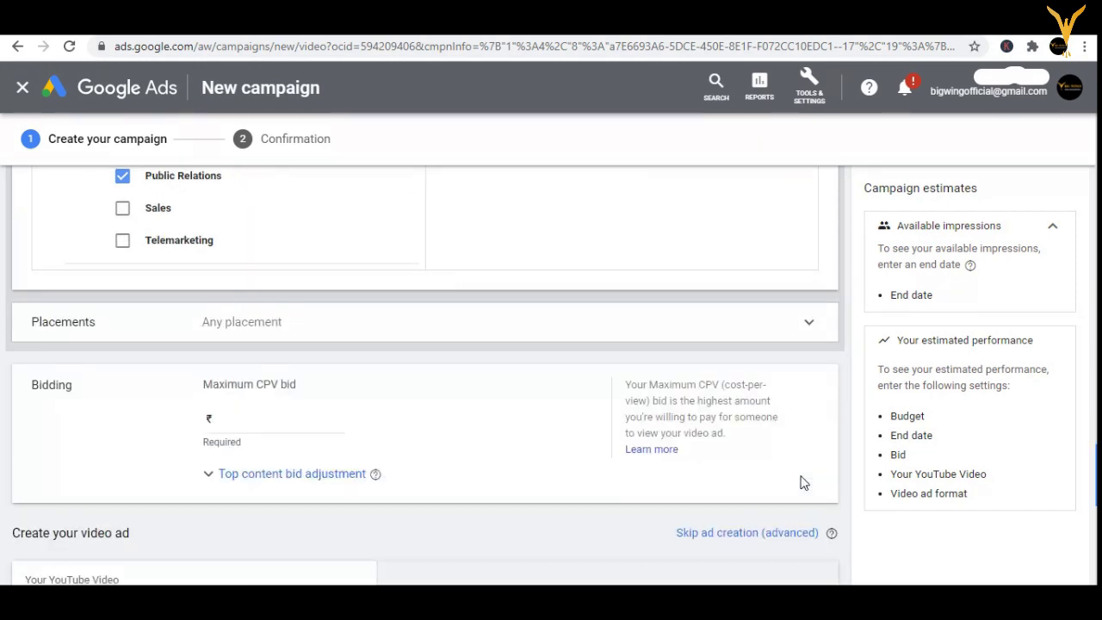
click(809, 323)
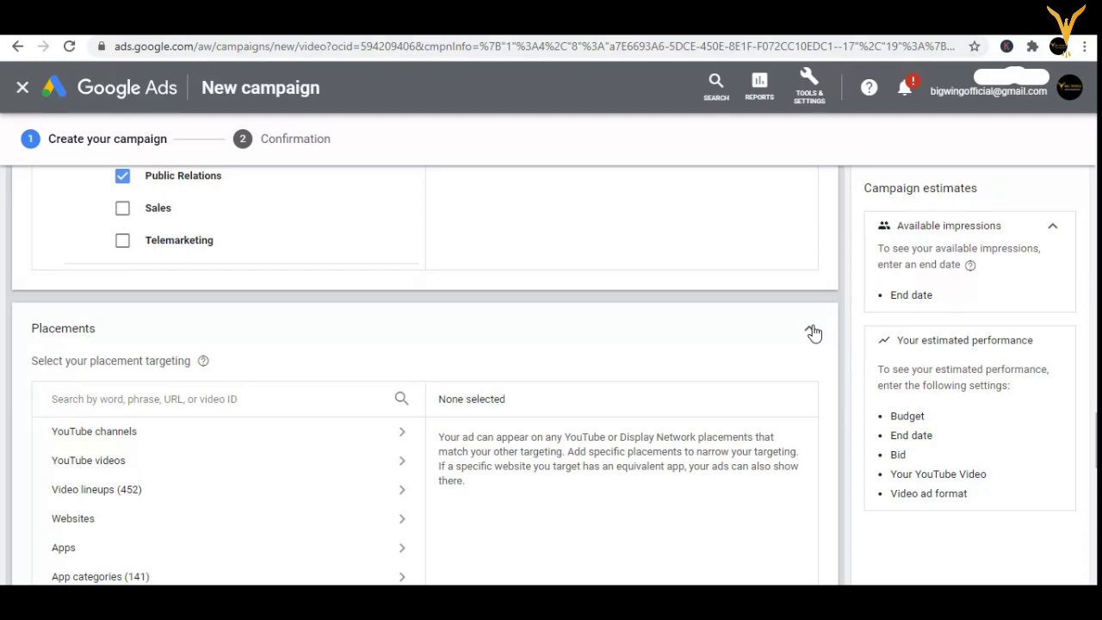
scroll(424, 370, down, 1)
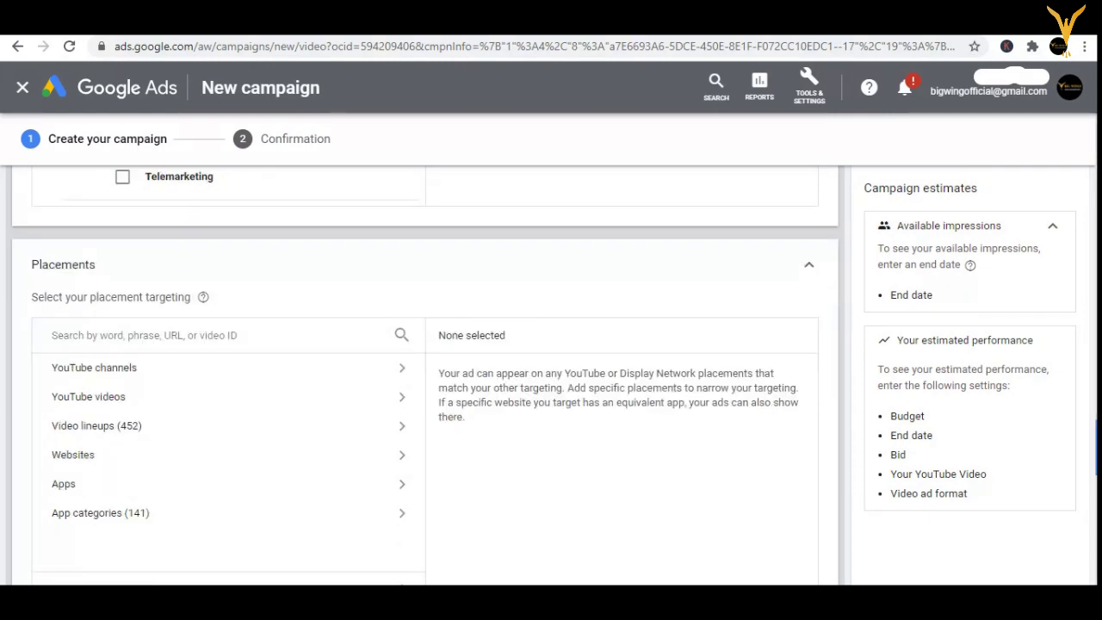
scroll(425, 375, down, 1)
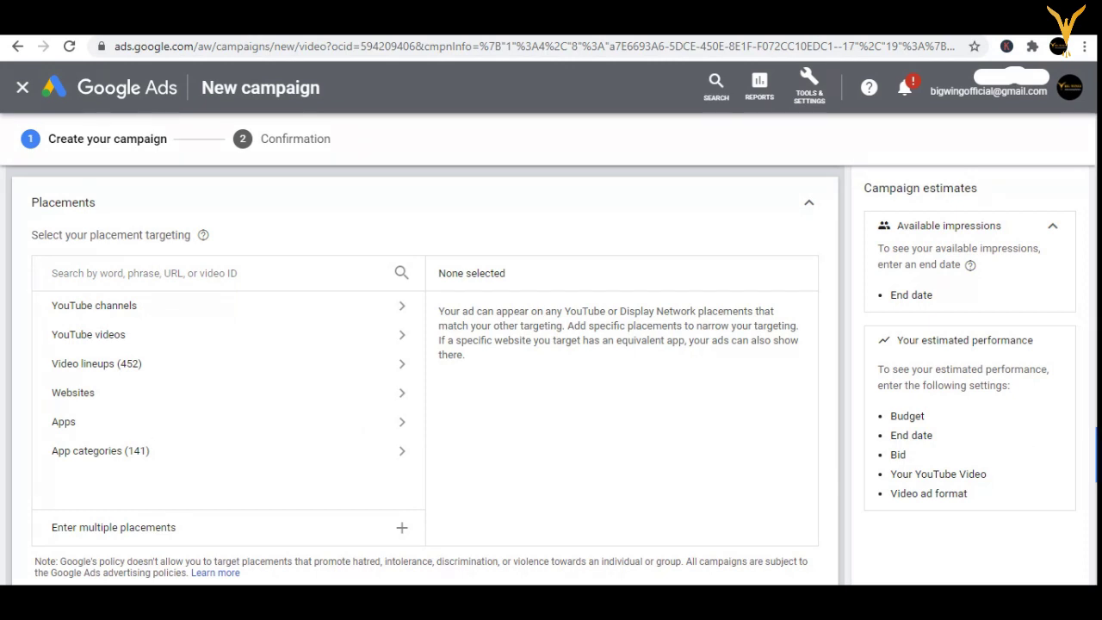
Examine the maximum CPV bid setting and open the top content bid adjustment percentage for entry.
scroll(792, 447, down, 2)
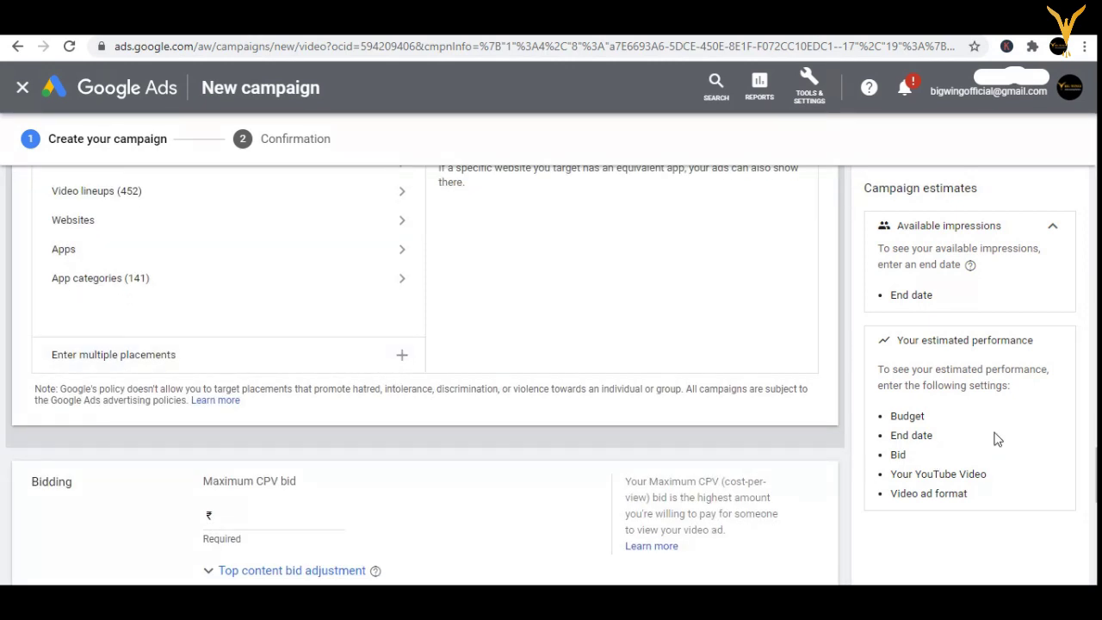
scroll(425, 375, down, 2)
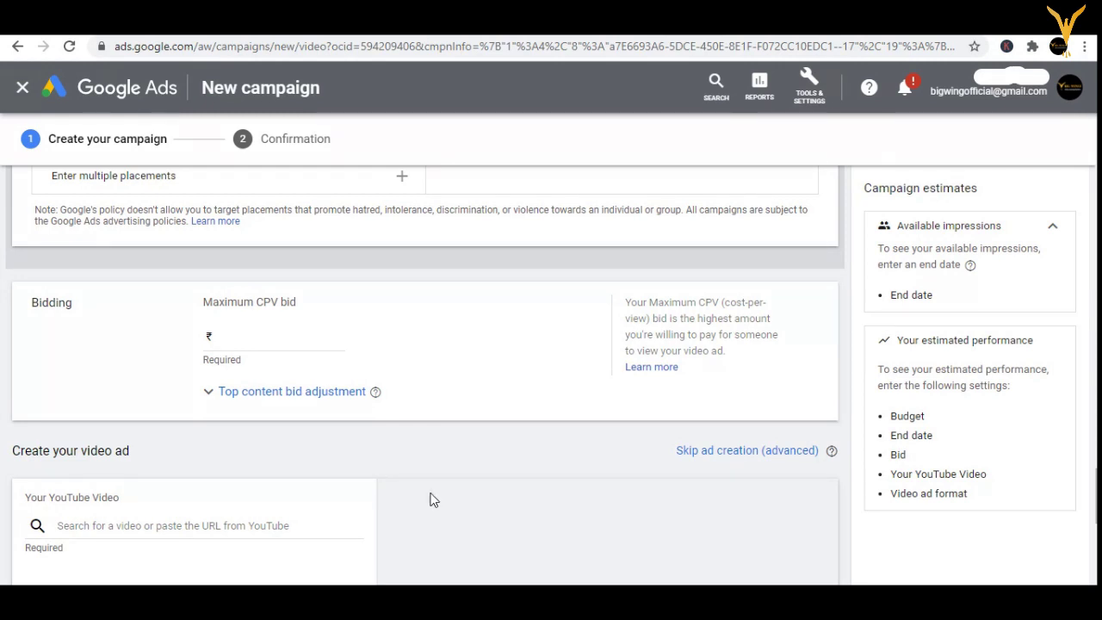
click(314, 343)
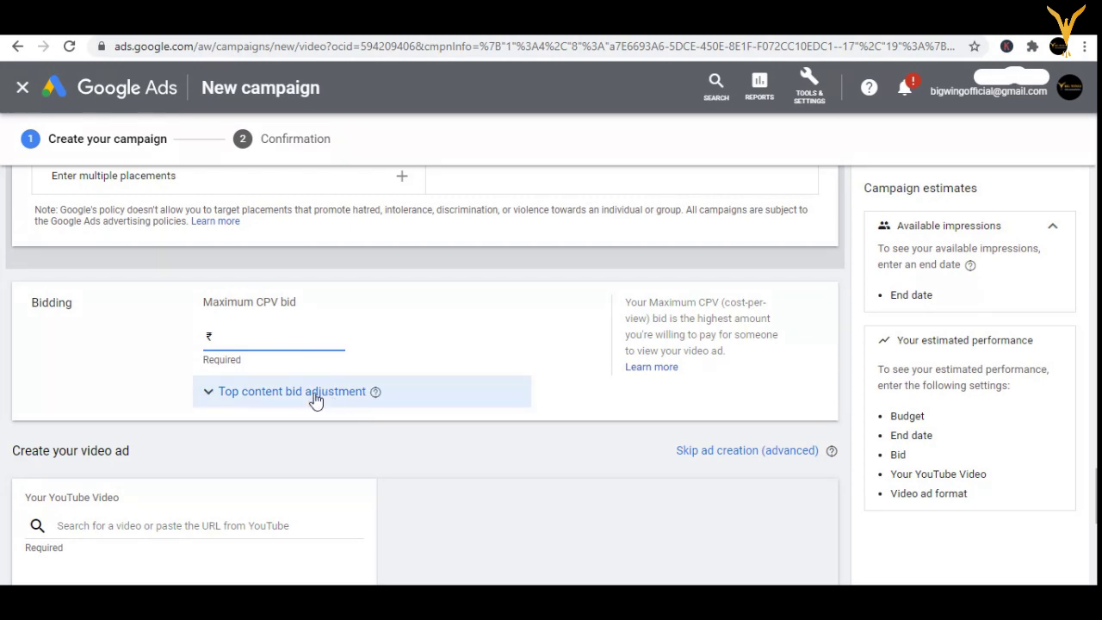
click(288, 392)
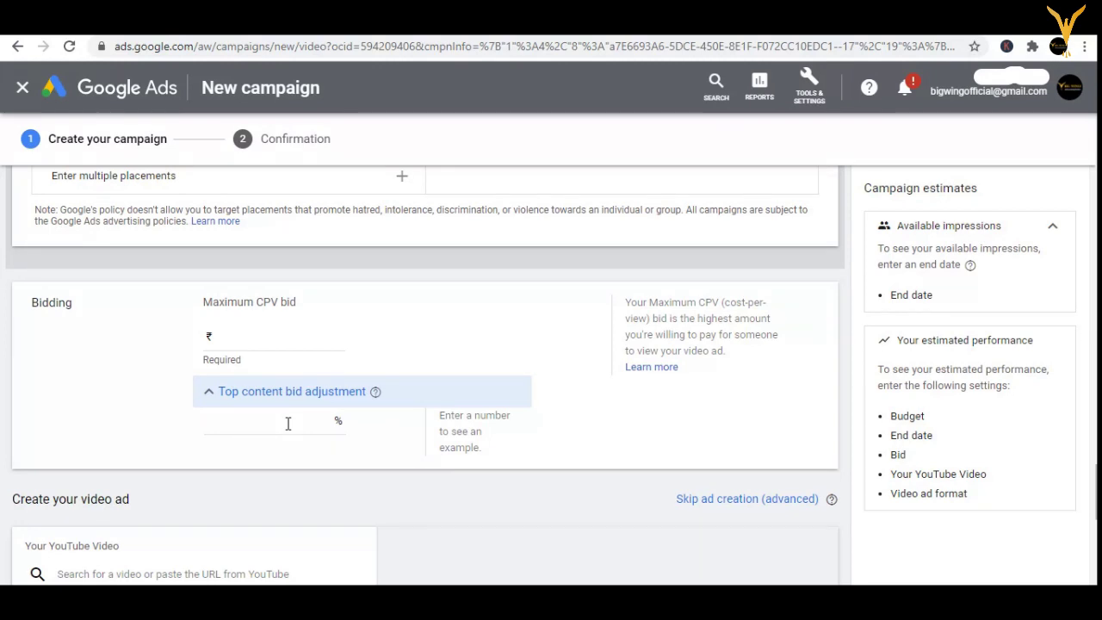
click(288, 422)
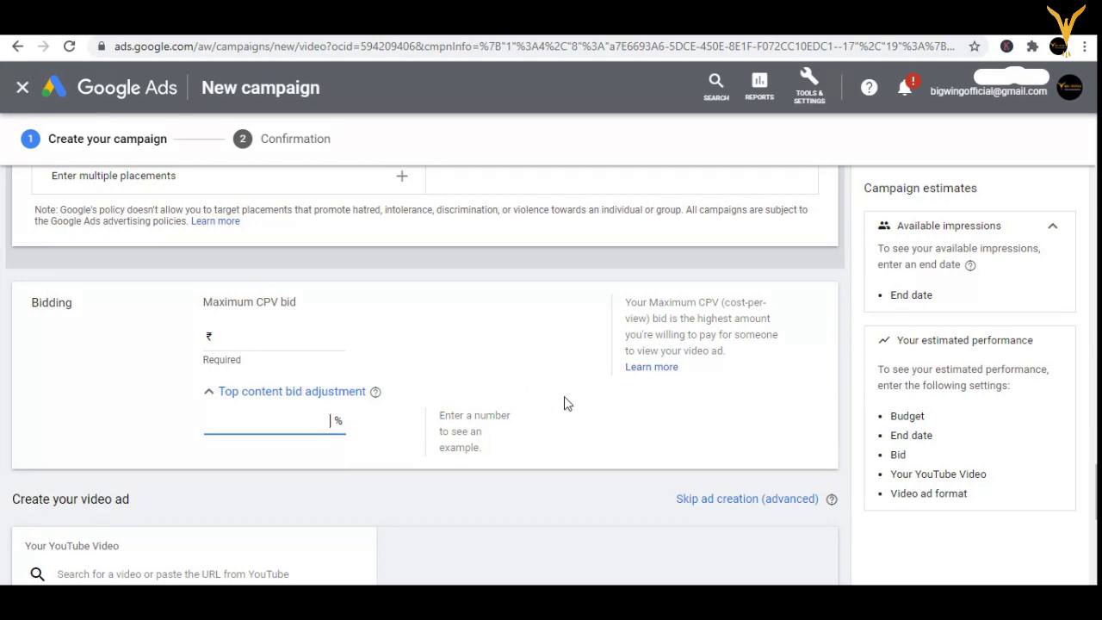
Review the ad group settings again, from demographics, audiences and keywords through topics and placements to bidding.
scroll(422, 344, down, 2)
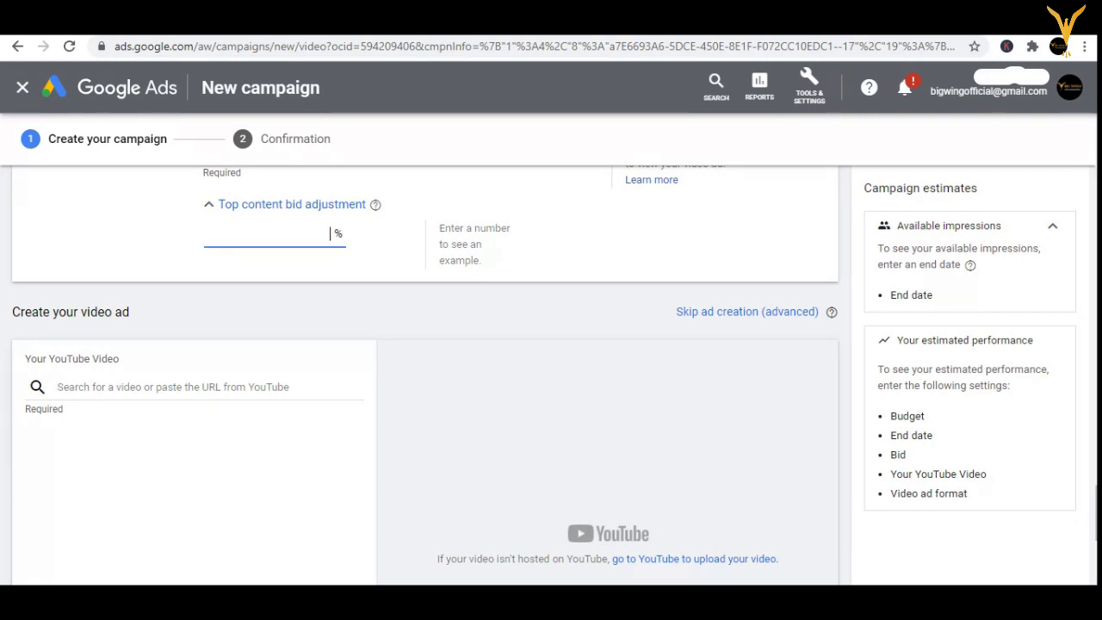
scroll(768, 459, up, 2)
scroll(425, 374, up, 5)
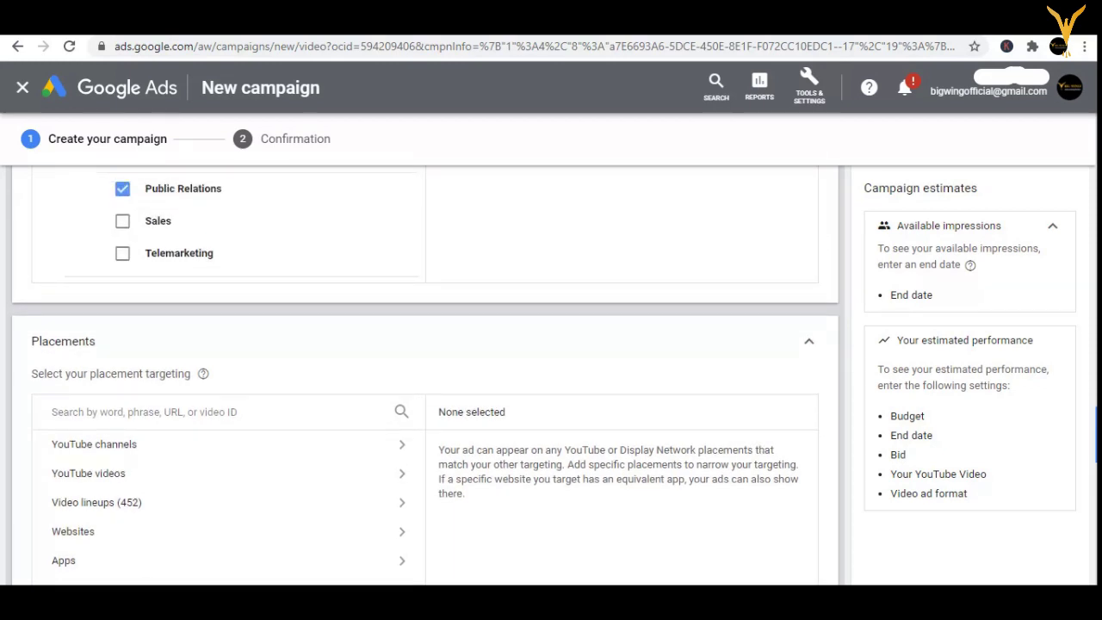
scroll(425, 374, up, 10)
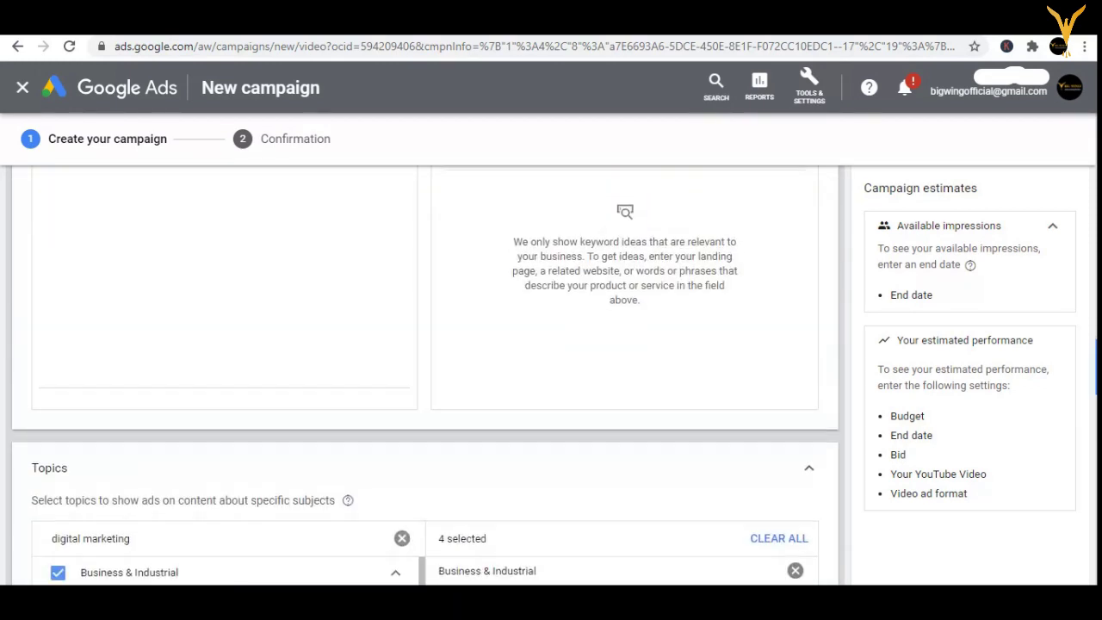
scroll(1090, 332, up, 4)
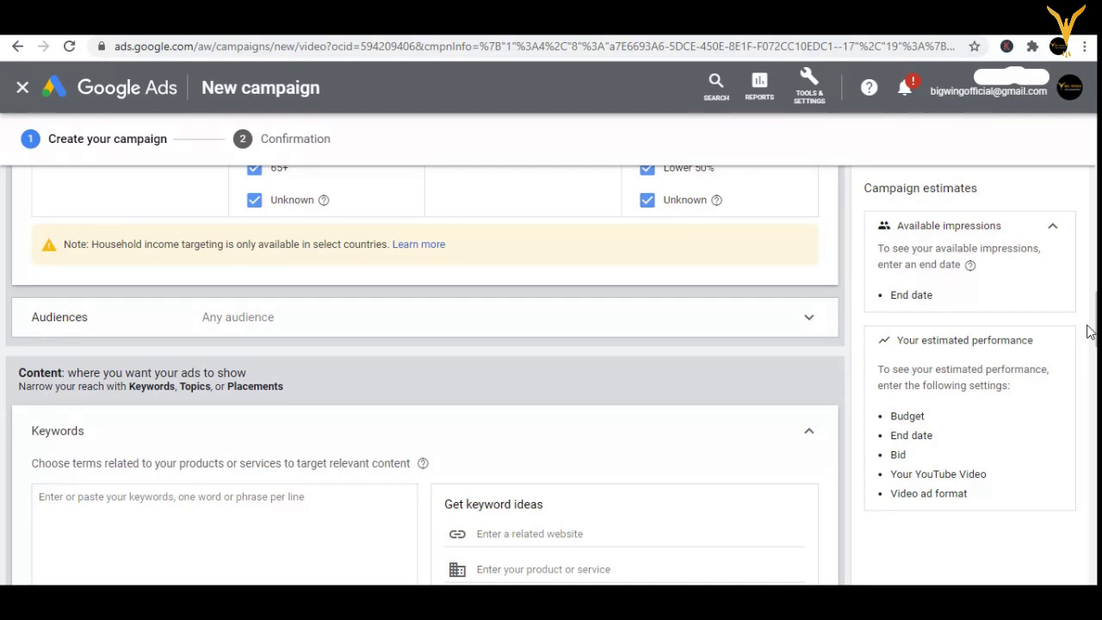
scroll(1087, 331, down, 3)
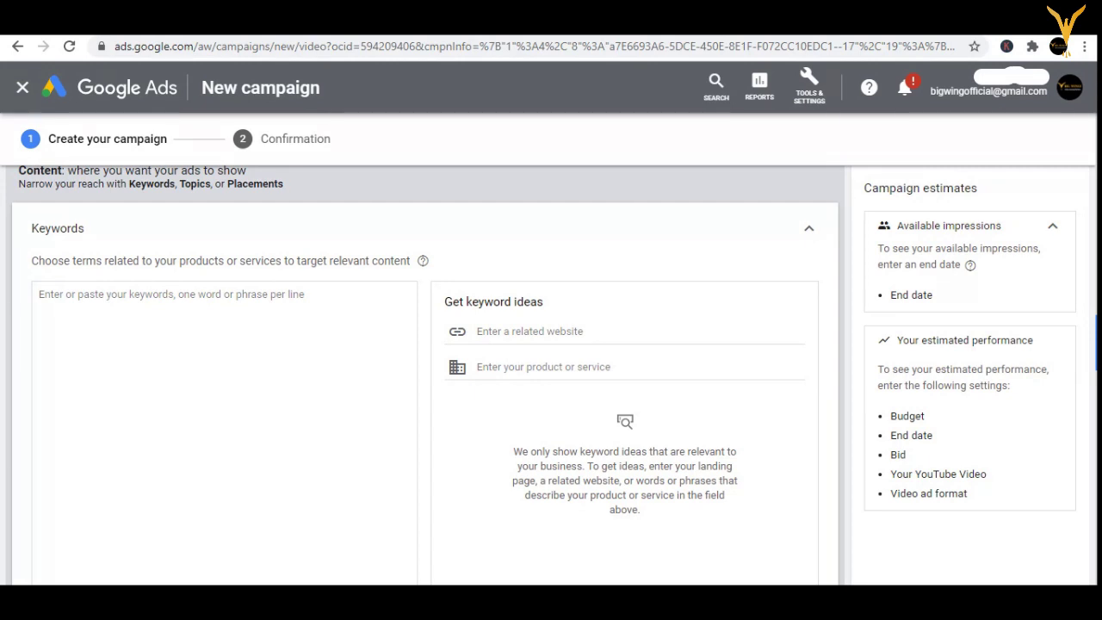
scroll(425, 375, down, 5)
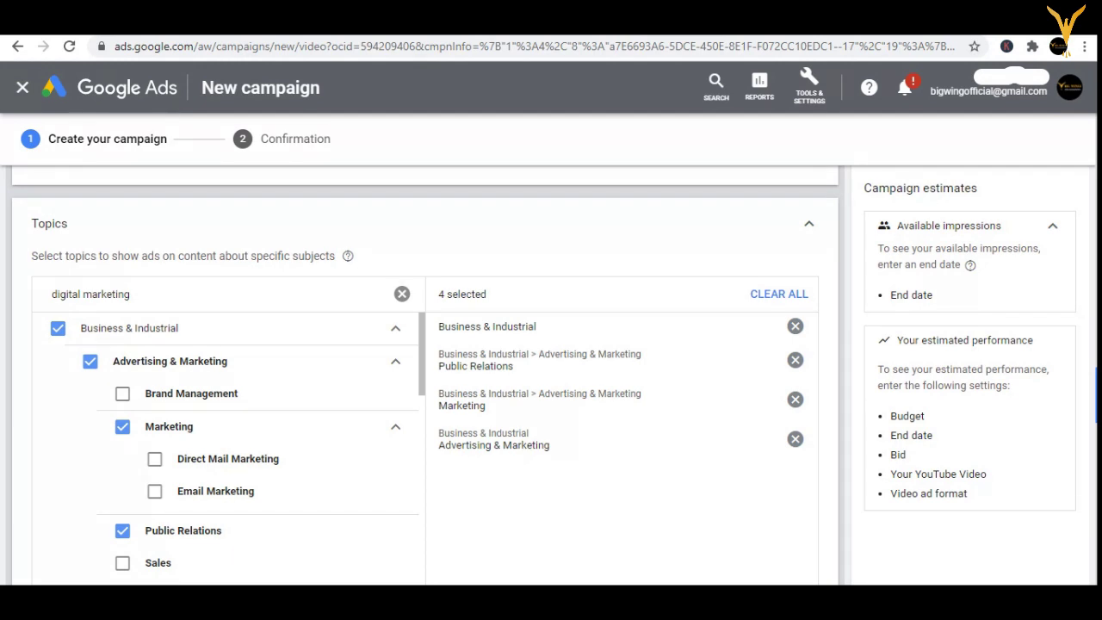
scroll(421, 370, down, 8)
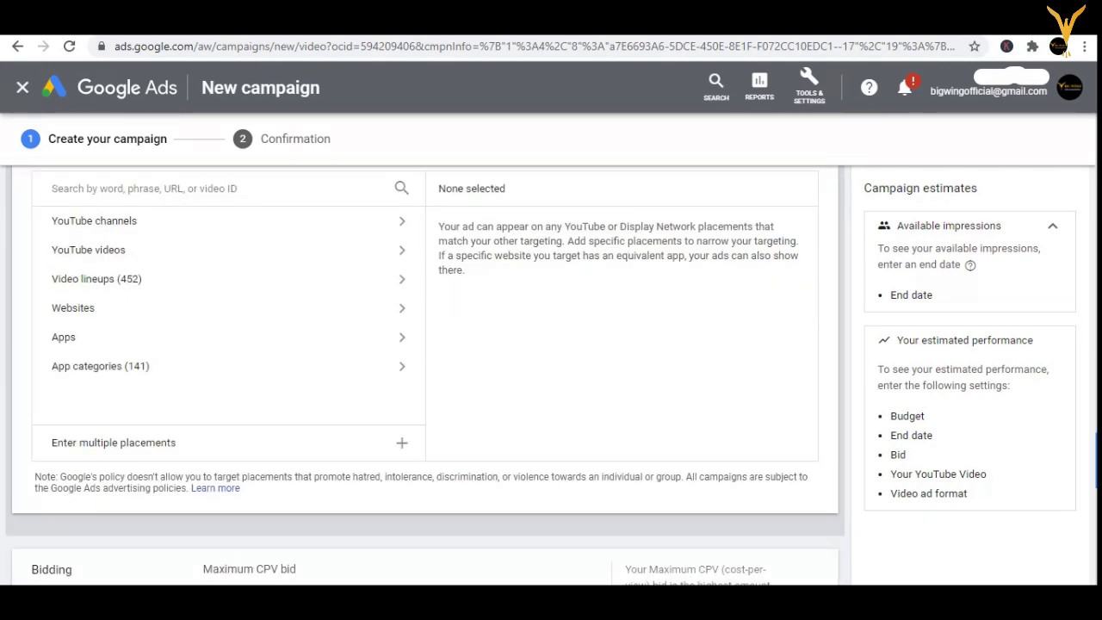
scroll(422, 370, down, 3)
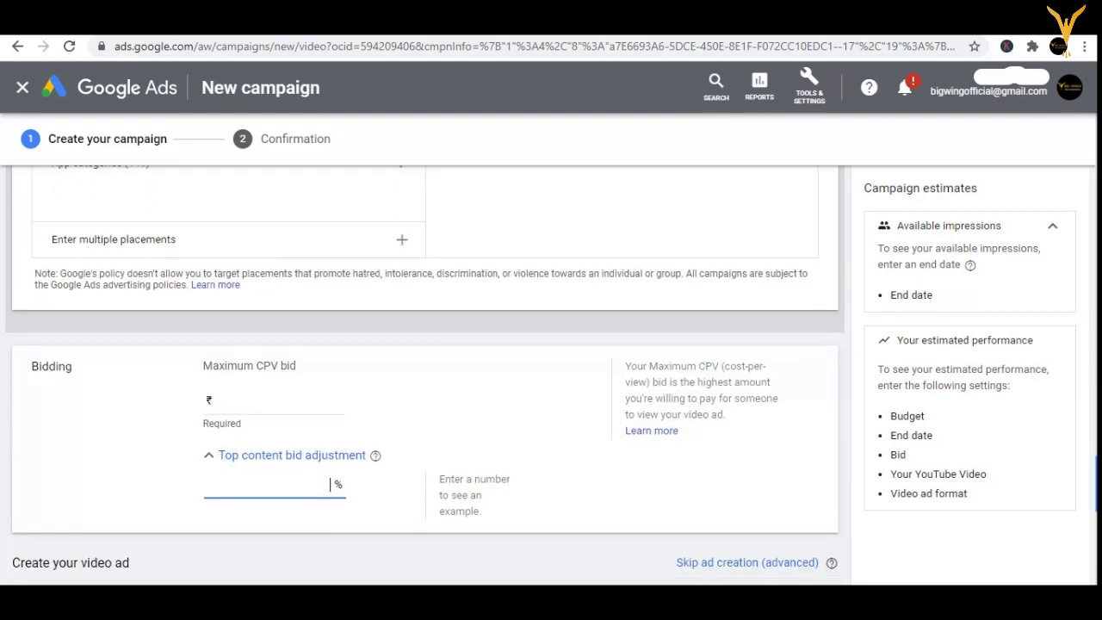